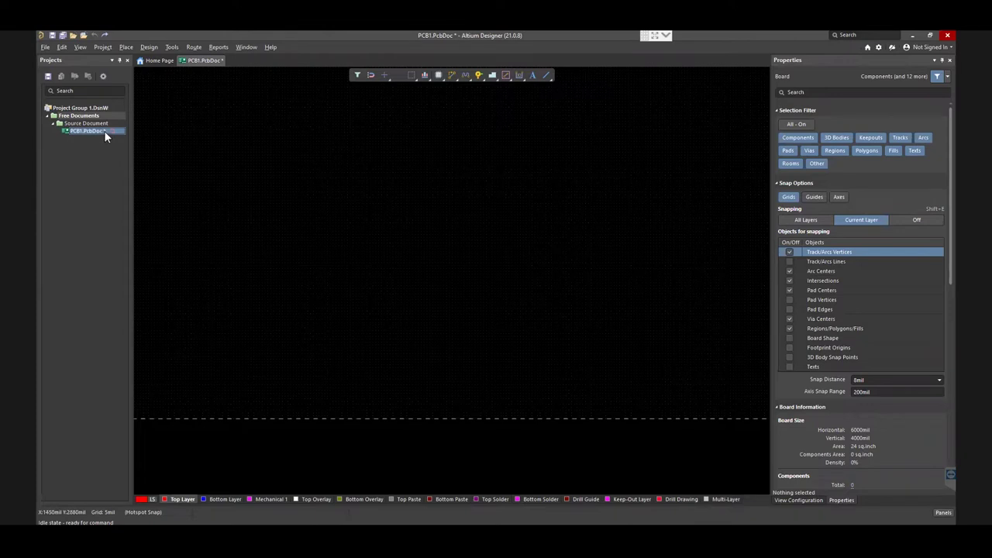
Step: Open the PCB Rules and Constraints Editor for PCB1.PcbDoc from Design > Rules, checking the slide briefly
{"action": "left_click", "coordinate": [158, 47]}
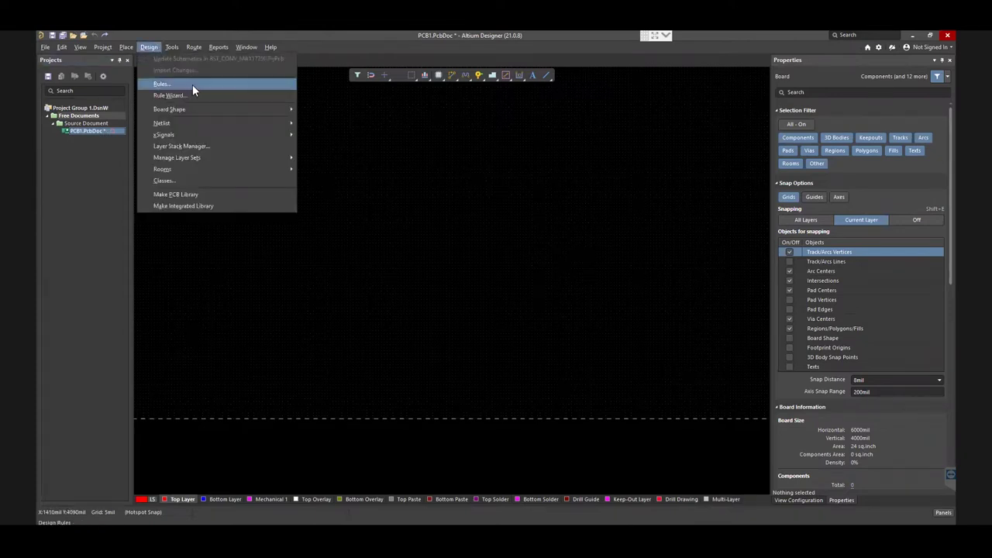
{"action": "left_click", "coordinate": [193, 84]}
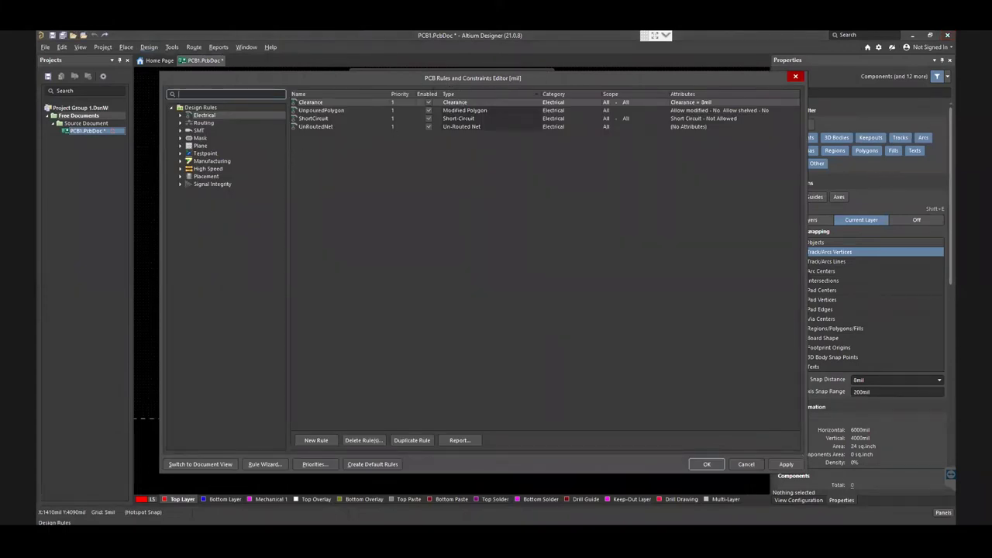
{"action": "key", "text": "alt+Tab"}
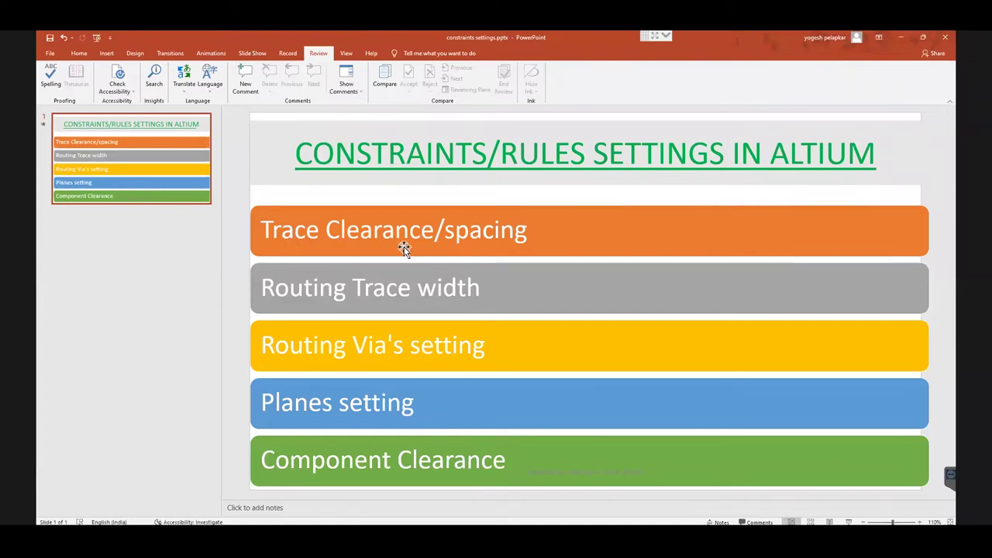
{"action": "key", "text": "alt+Tab"}
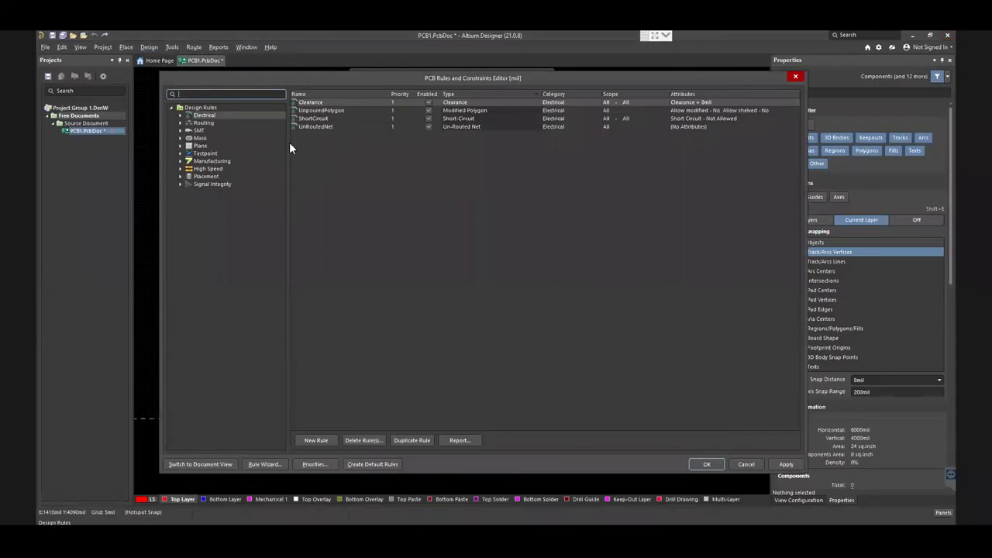
Step: Expand the Electrical rules and open the Clearance rule's settings
{"action": "left_click", "coordinate": [220, 115]}
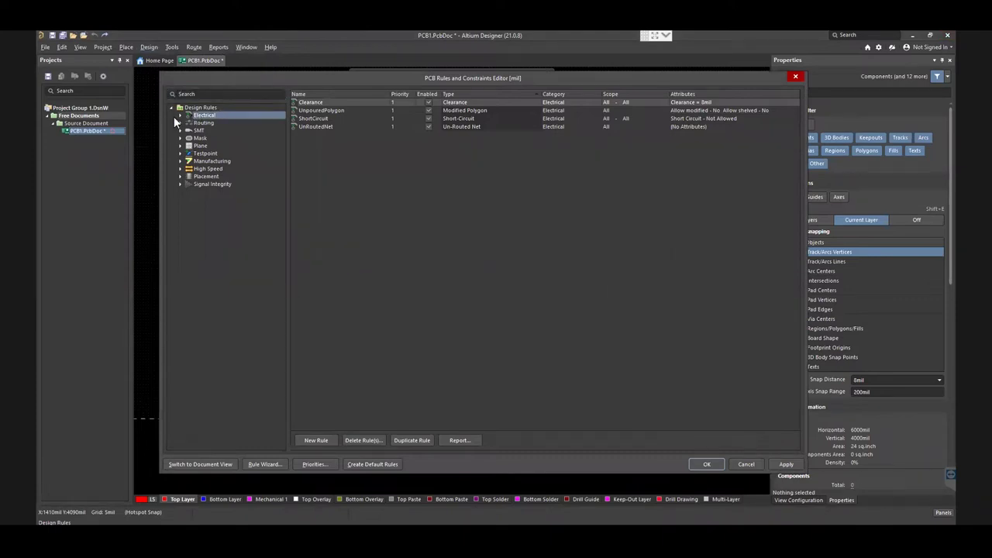
{"action": "left_click", "coordinate": [179, 115]}
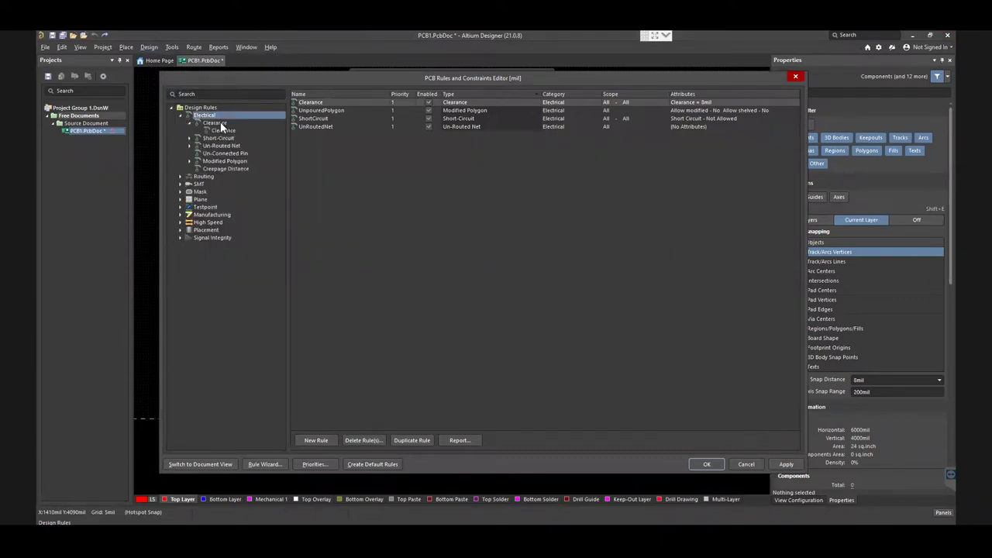
{"action": "left_click", "coordinate": [222, 123]}
{"action": "left_click", "coordinate": [224, 130]}
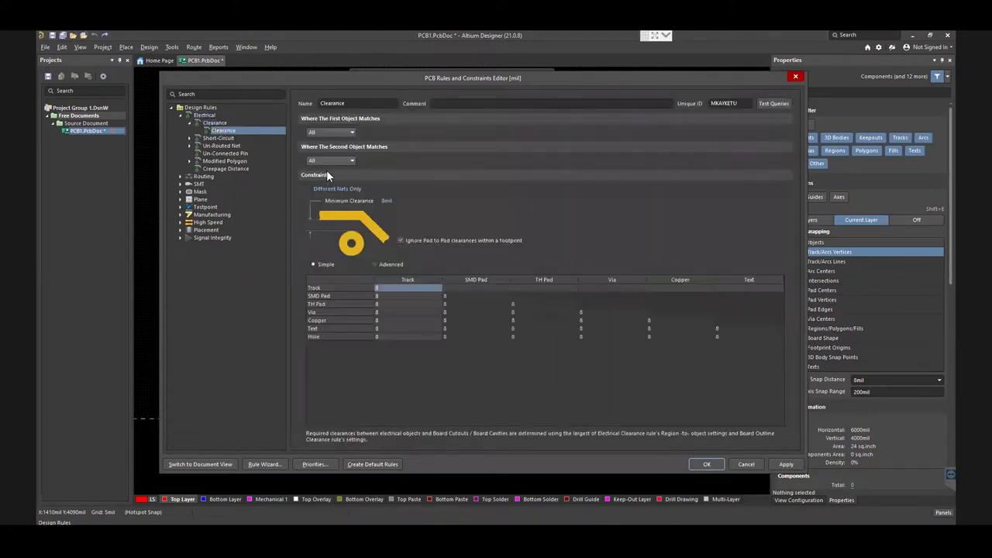
Step: Try a 10mil minimum clearance, toggle the full object-pair matrix, then revert to 8mil
{"action": "left_click", "coordinate": [386, 201]}
{"action": "type", "text": "10"}
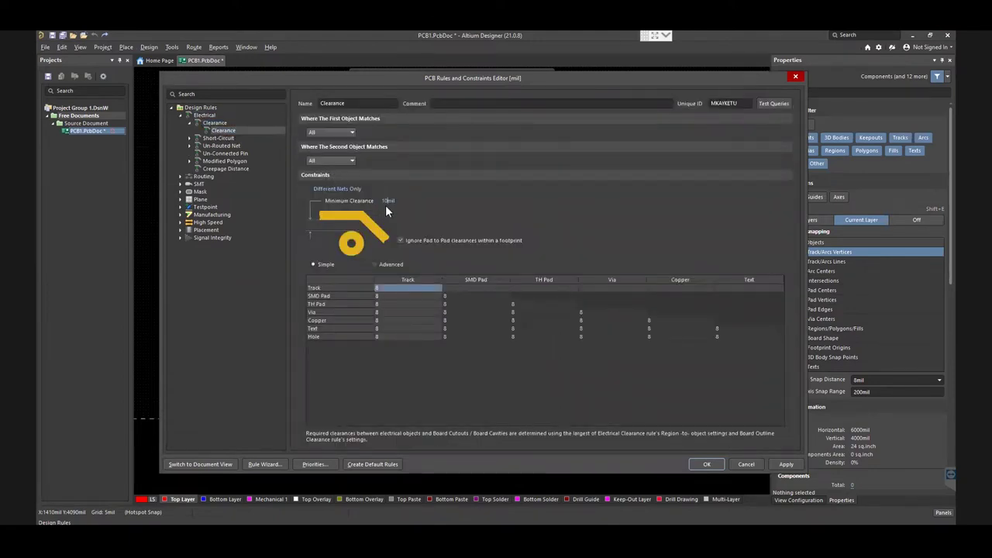
{"action": "key", "text": "Return"}
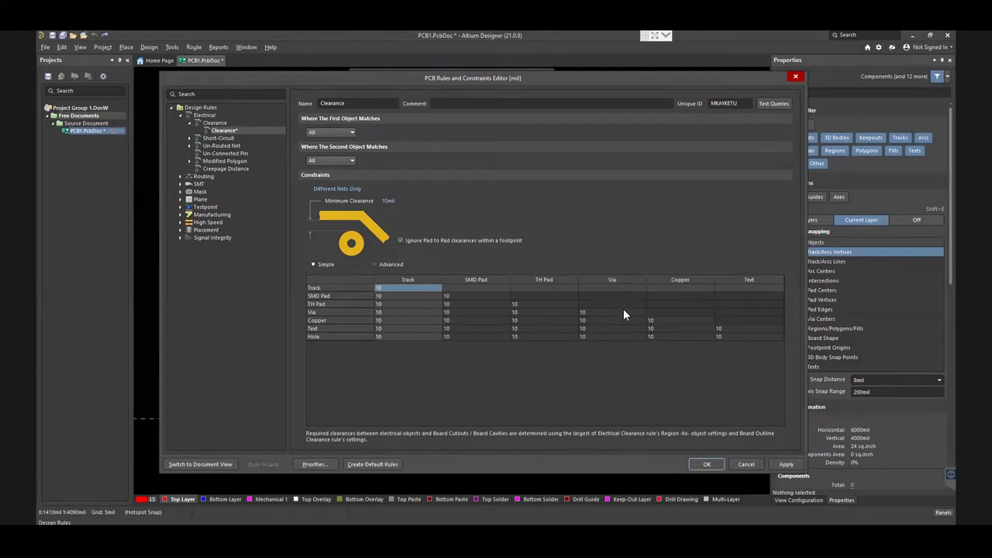
{"action": "left_click", "coordinate": [378, 264]}
{"action": "left_click", "coordinate": [315, 264]}
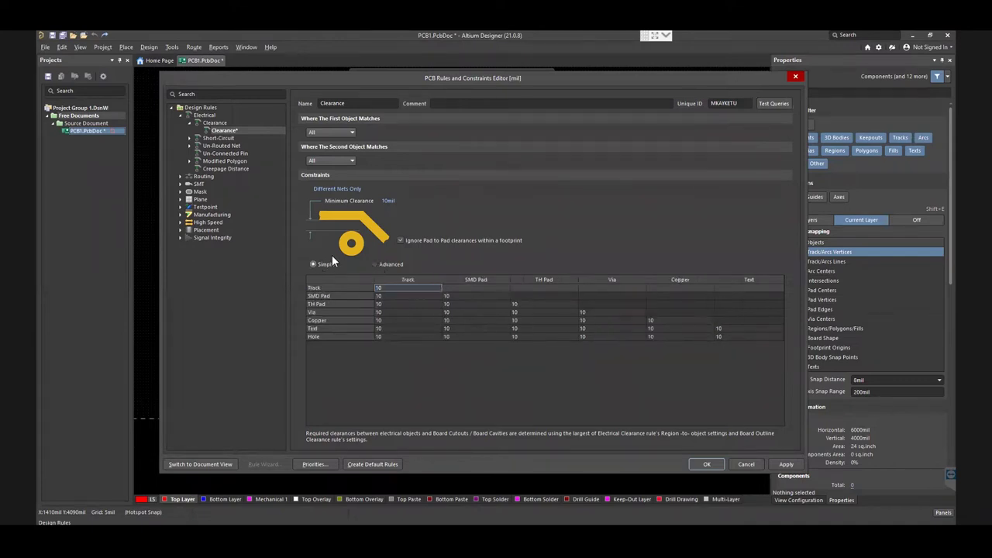
{"action": "left_click", "coordinate": [375, 264]}
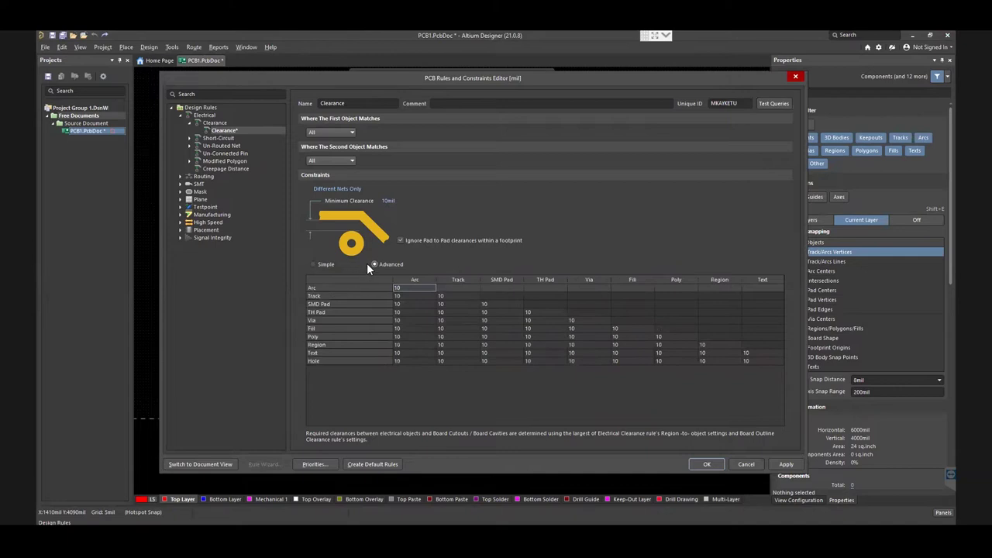
{"action": "left_click", "coordinate": [321, 265]}
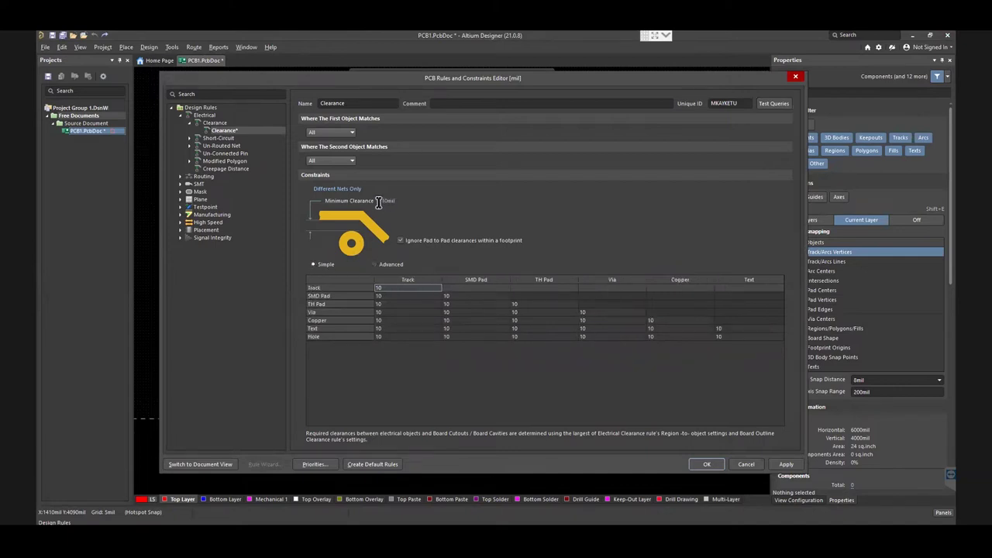
{"action": "key", "text": "BackSpace"}
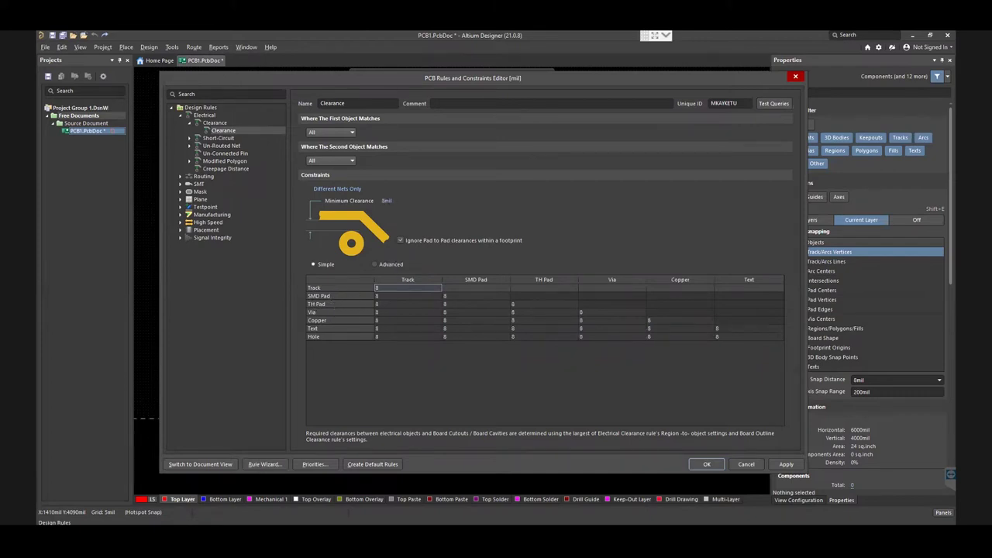
Step: Expand Routing > Width and open the Width rule's settings
{"action": "key", "text": "alt+Tab"}
{"action": "left_click", "coordinate": [181, 177]}
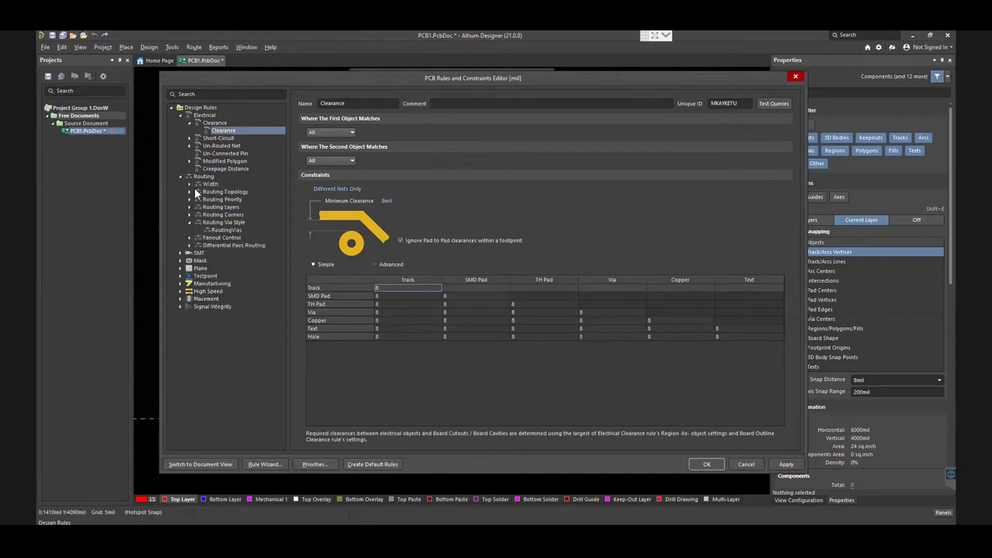
{"action": "left_click", "coordinate": [193, 185]}
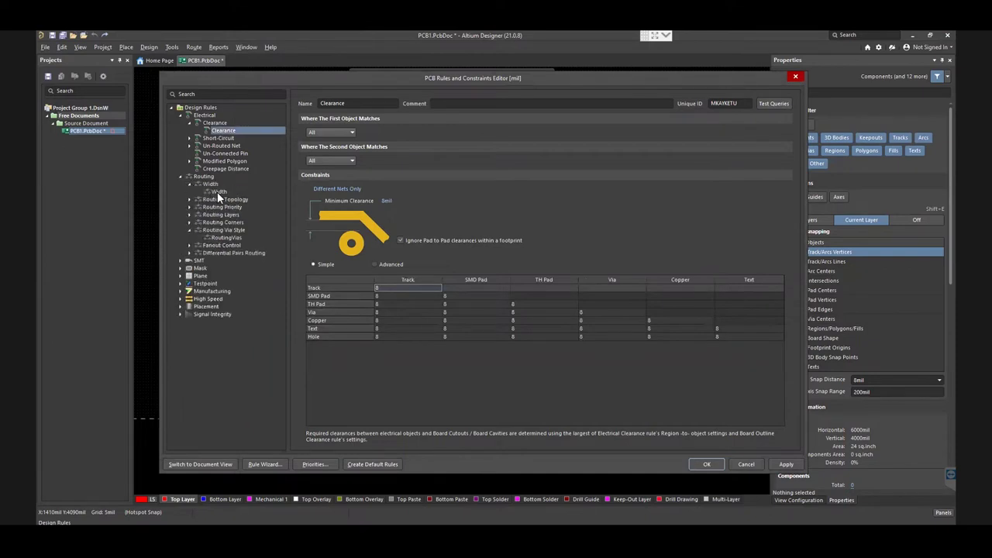
{"action": "left_click", "coordinate": [218, 191]}
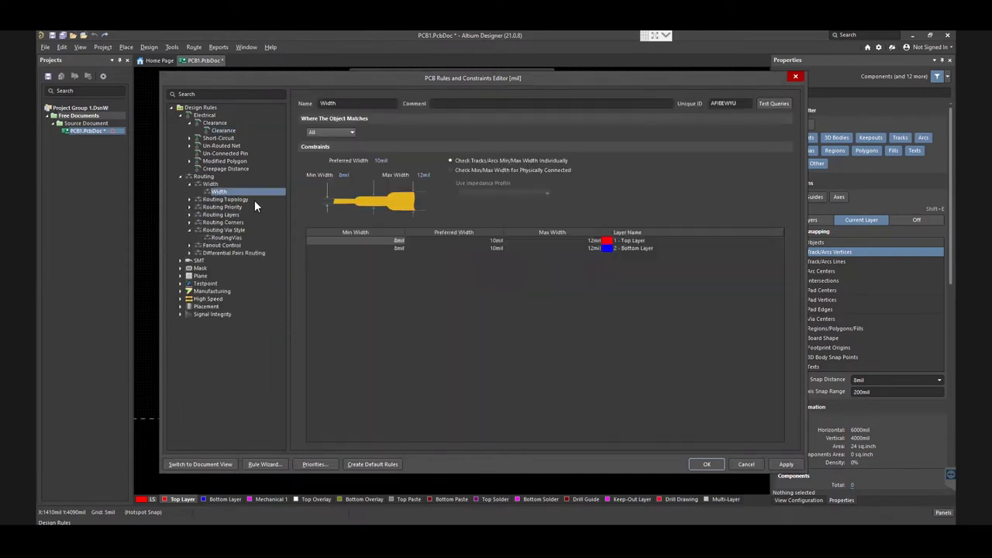
Step: Edit the Width rule's 8mil minimum, 12mil maximum and 10mil preferred width fields
{"action": "left_click", "coordinate": [346, 176]}
{"action": "double_click", "coordinate": [346, 175]}
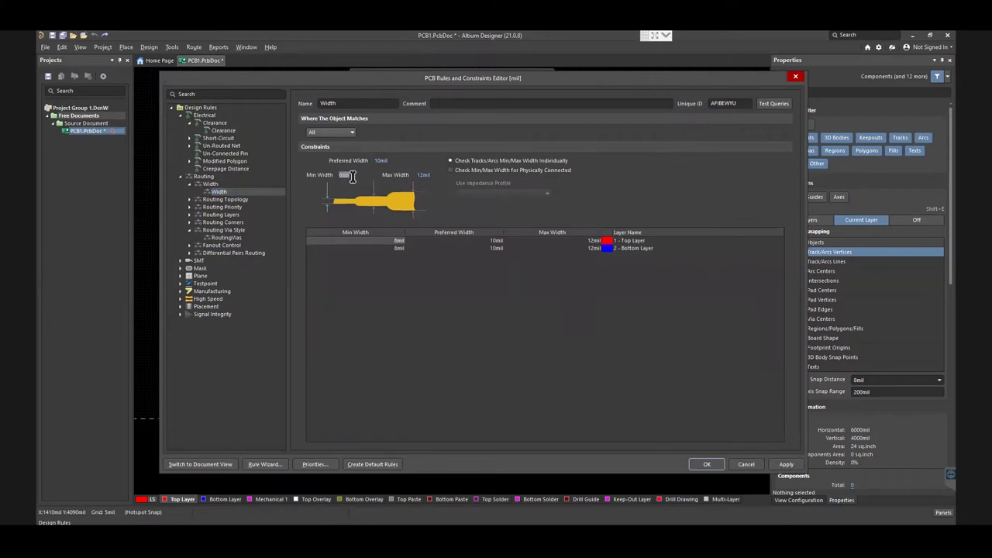
{"action": "double_click", "coordinate": [423, 175]}
{"action": "double_click", "coordinate": [381, 161]}
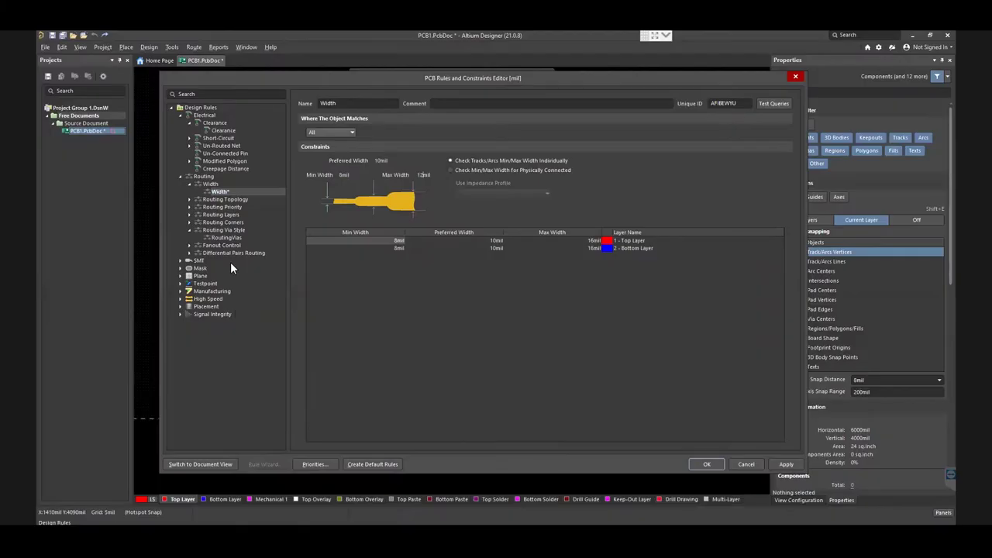
Step: Open RoutingVias and set via hole sizes to 8mil minimum, 10mil maximum, 8mil preferred
{"action": "left_click", "coordinate": [210, 231]}
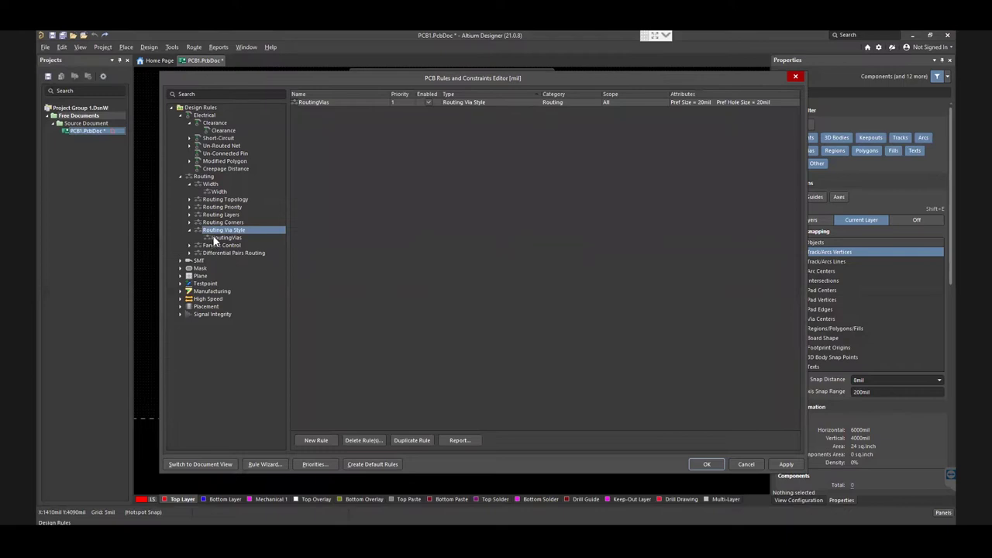
{"action": "left_click", "coordinate": [219, 237]}
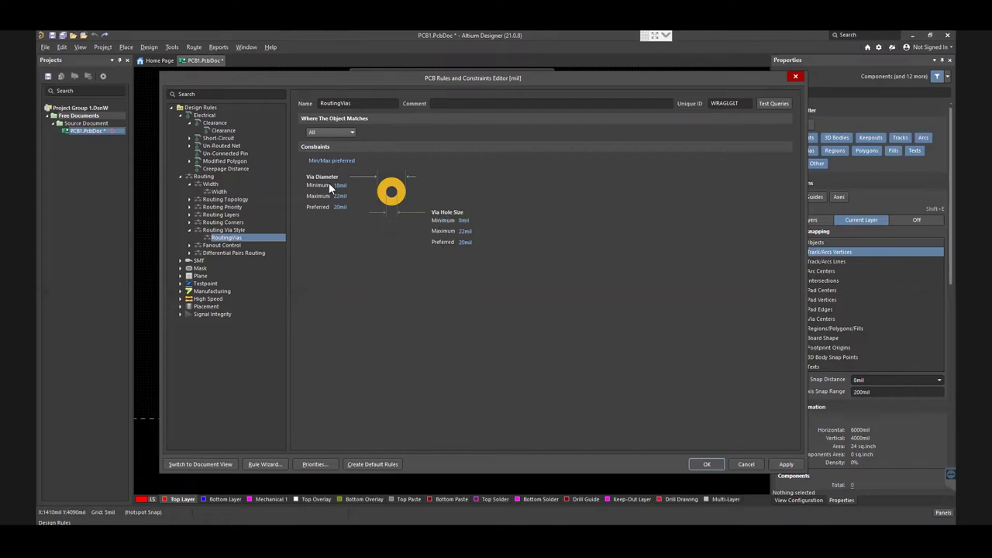
{"action": "left_click", "coordinate": [462, 220]}
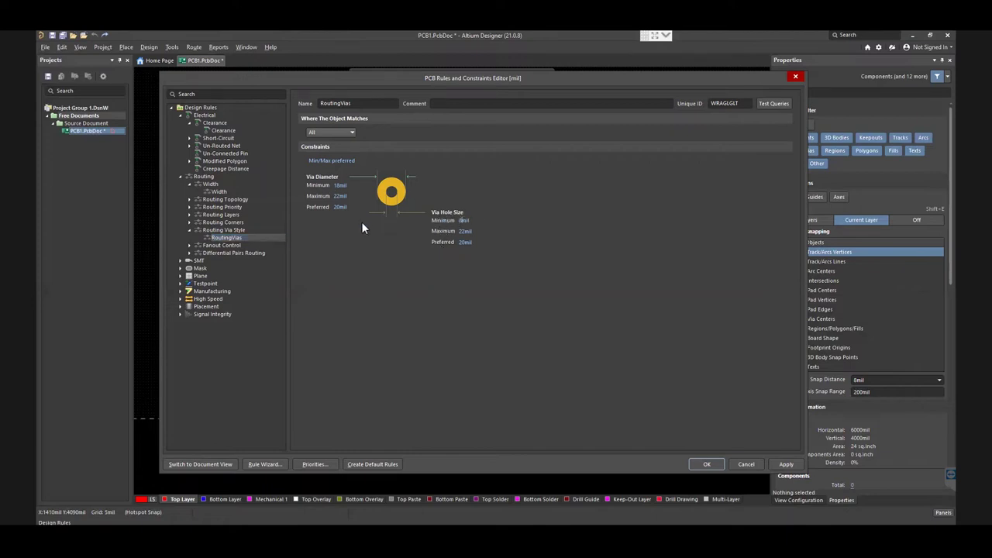
{"action": "double_click", "coordinate": [463, 220]}
{"action": "double_click", "coordinate": [463, 231]}
{"action": "type", "text": "10"}
{"action": "left_click", "coordinate": [454, 257]}
{"action": "double_click", "coordinate": [463, 242]}
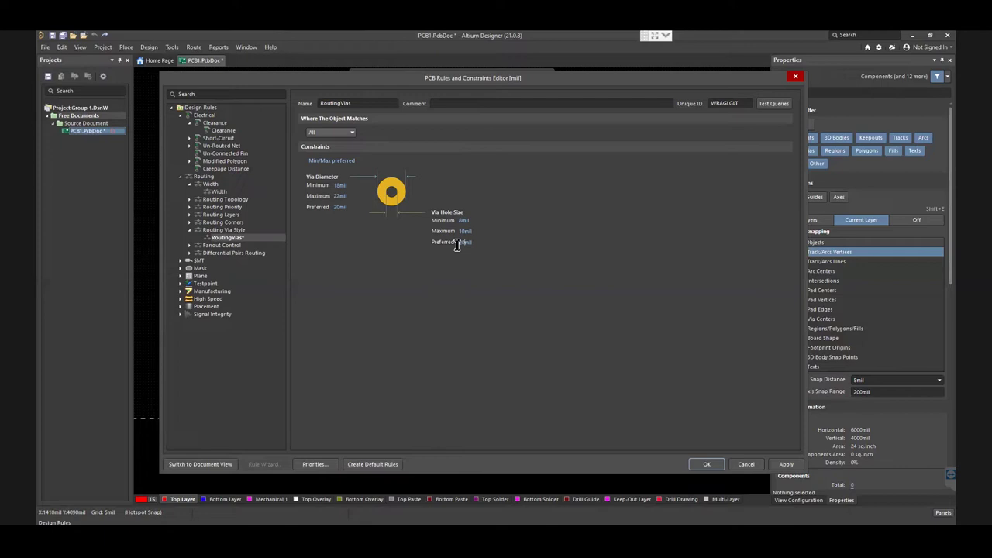
{"action": "type", "text": "8"}
{"action": "key", "text": "Return"}
Step: Set the preferred via diameter to 20mil
{"action": "left_click", "coordinate": [339, 207]}
{"action": "type", "text": "20"}
{"action": "key", "text": "Return"}
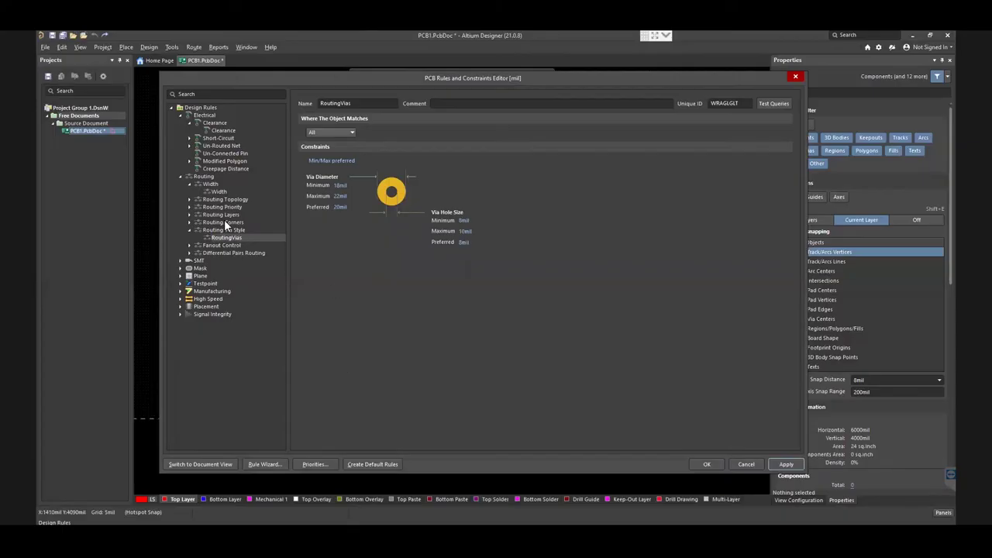
Step: Expand the Plane category and browse its connect style, clearance and polygon connect rules
{"action": "left_click", "coordinate": [179, 276]}
{"action": "left_click", "coordinate": [199, 276]}
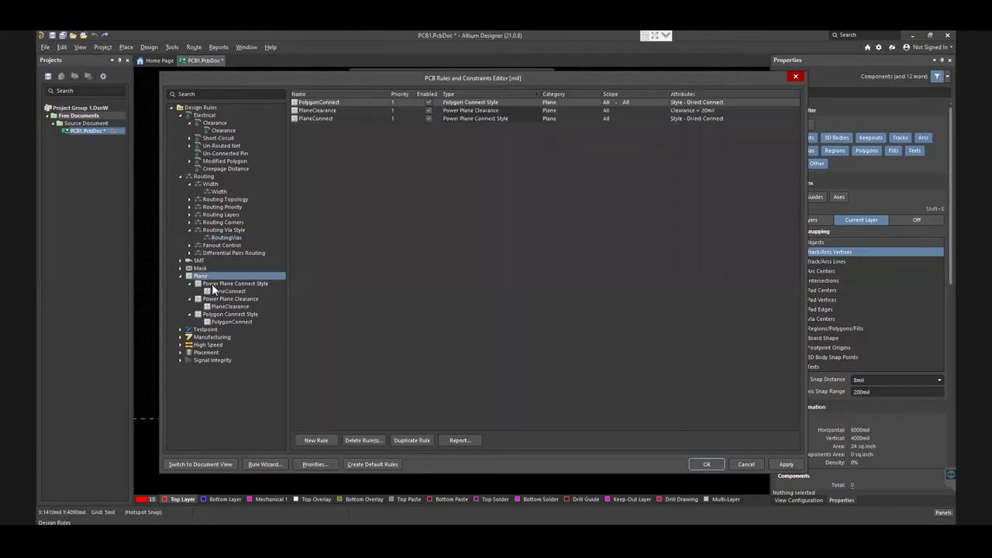
{"action": "left_click", "coordinate": [264, 284]}
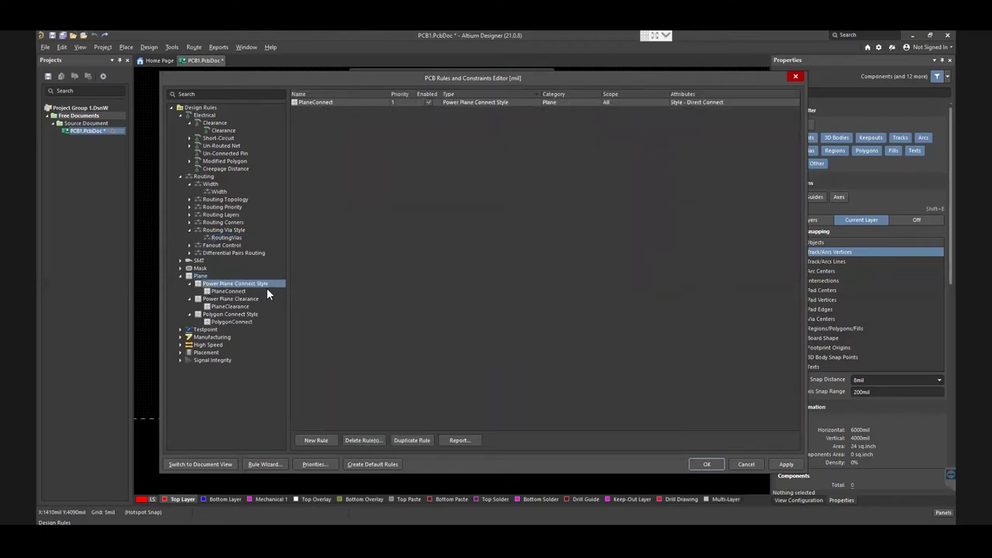
{"action": "left_click", "coordinate": [237, 299]}
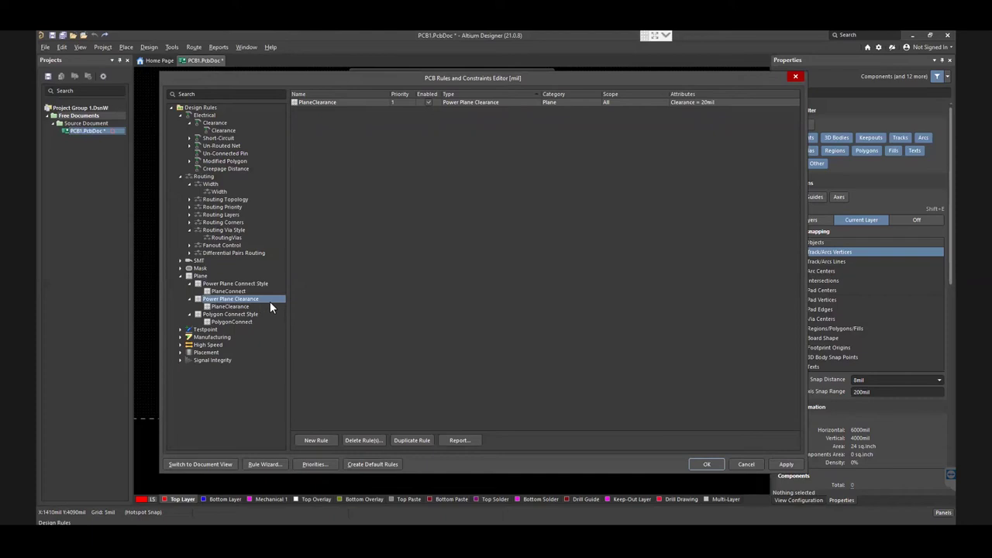
{"action": "left_click", "coordinate": [240, 314]}
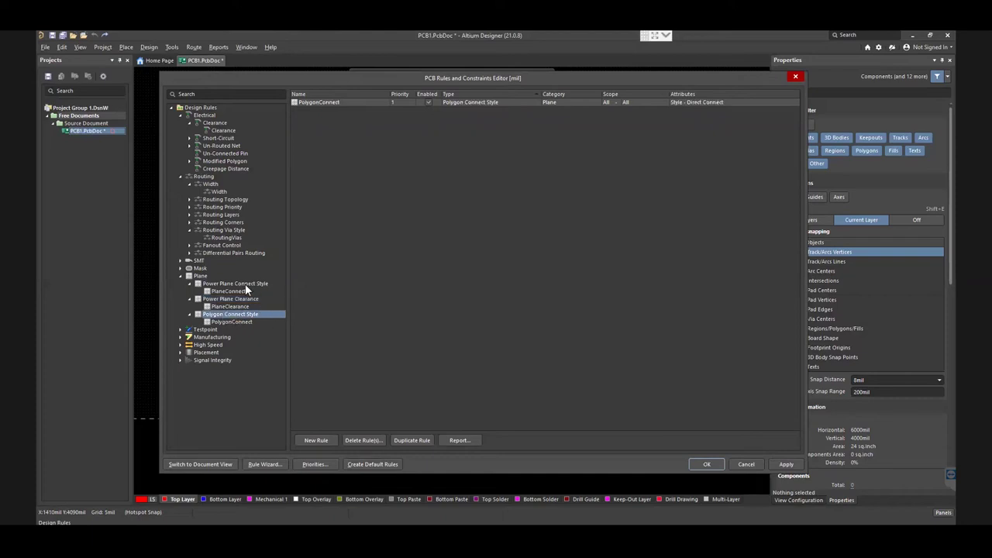
{"action": "left_click", "coordinate": [247, 285]}
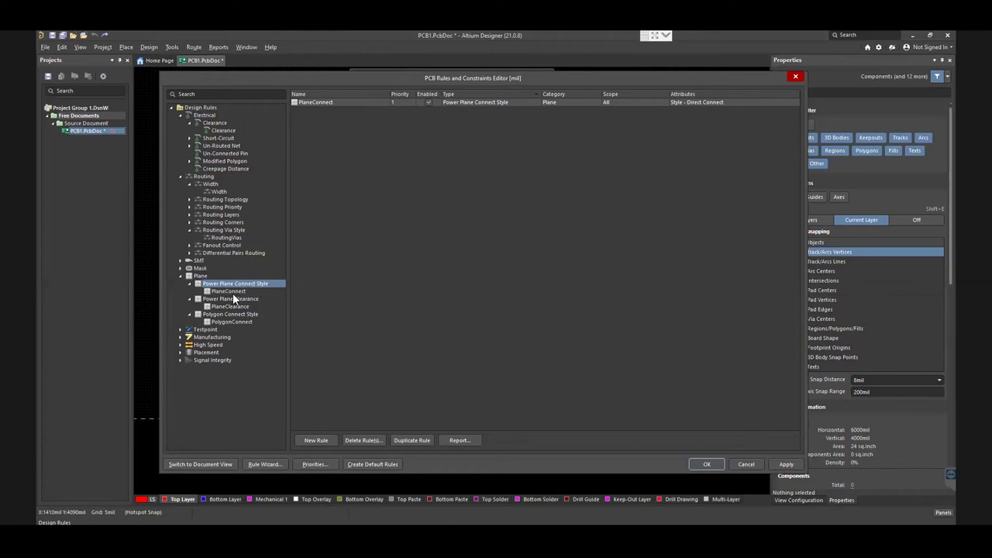
Step: Switch PlaneConnect to Advanced with both pad and via connect styles on Direct Connect
{"action": "left_click", "coordinate": [233, 293]}
{"action": "left_click", "coordinate": [386, 188]}
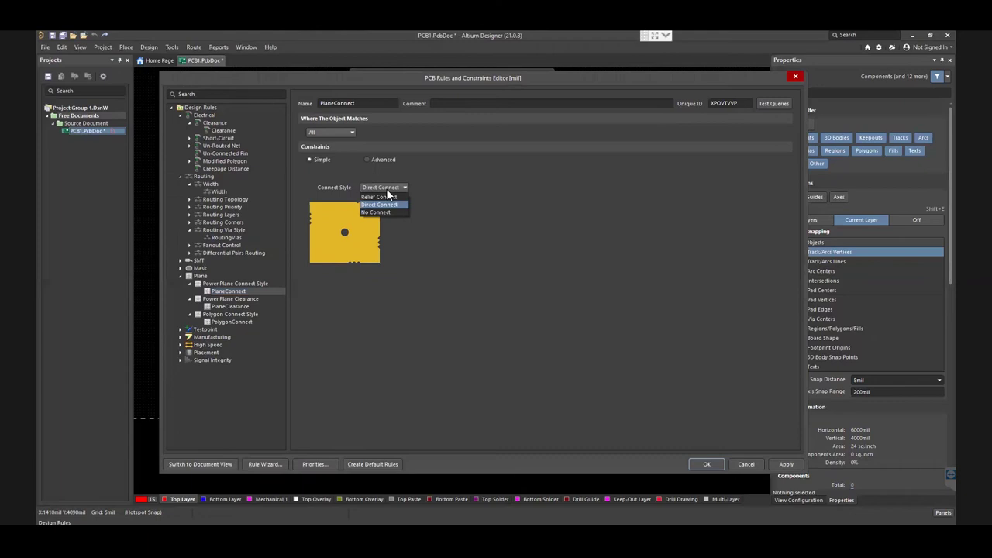
{"action": "left_click", "coordinate": [388, 199]}
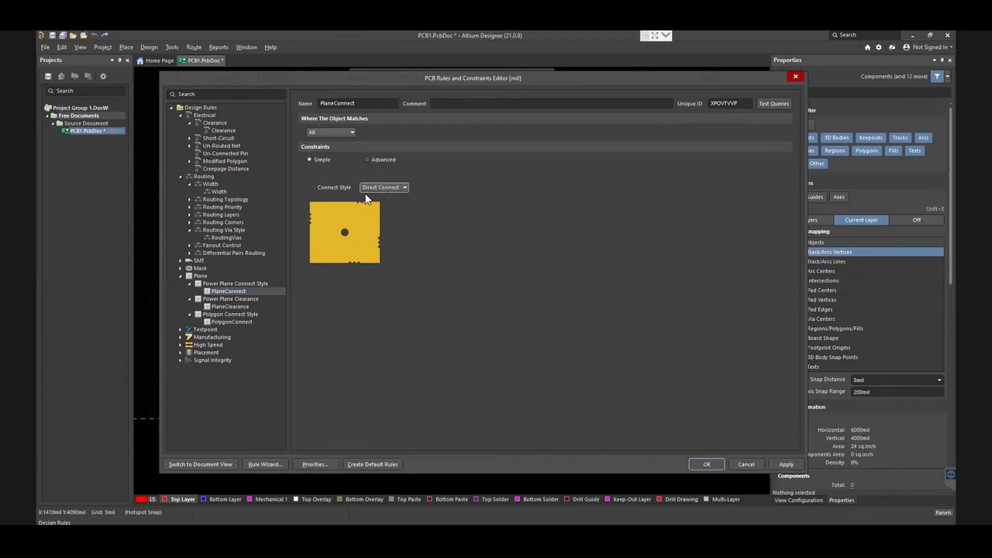
{"action": "left_click", "coordinate": [383, 188]}
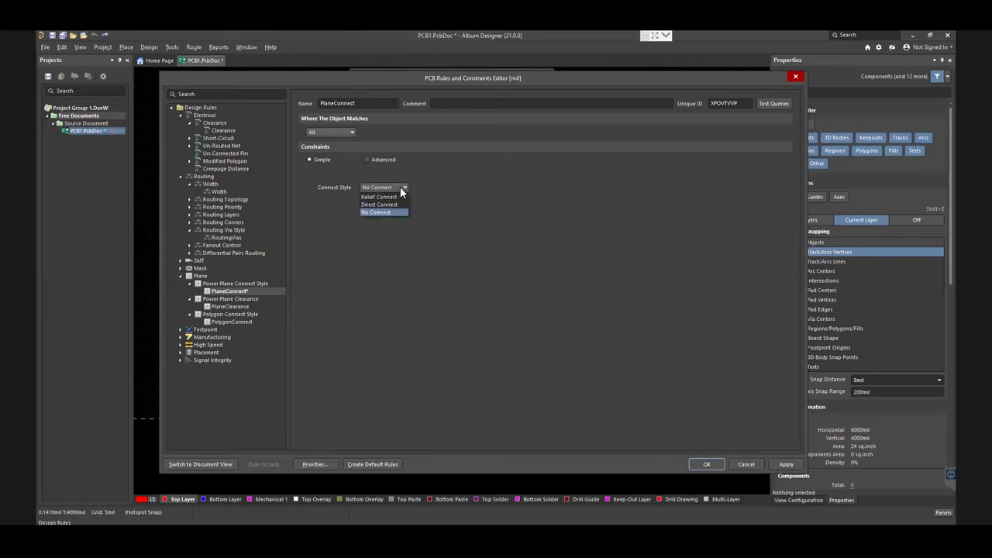
{"action": "left_click", "coordinate": [390, 205]}
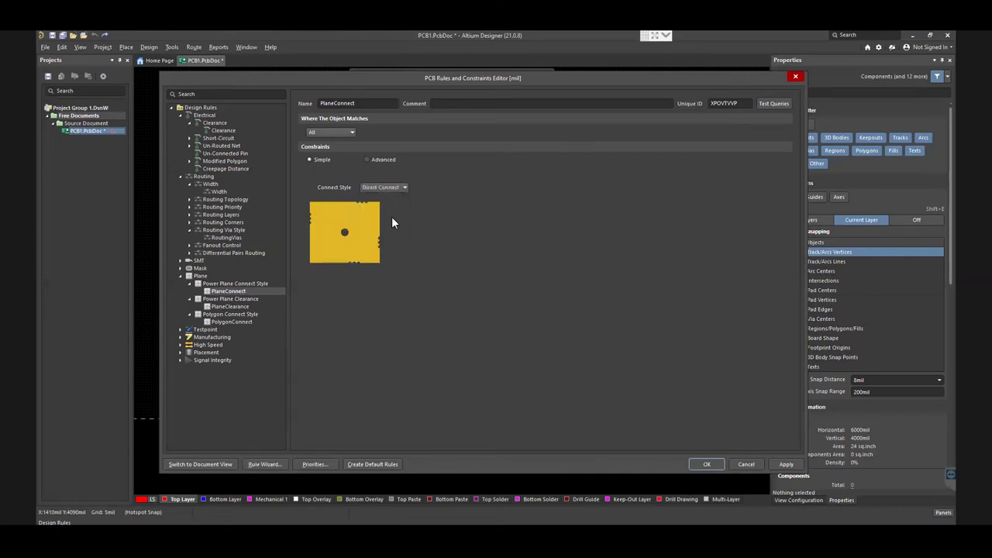
{"action": "left_click", "coordinate": [366, 160]}
{"action": "left_click", "coordinate": [583, 187]}
{"action": "left_click", "coordinate": [598, 204]}
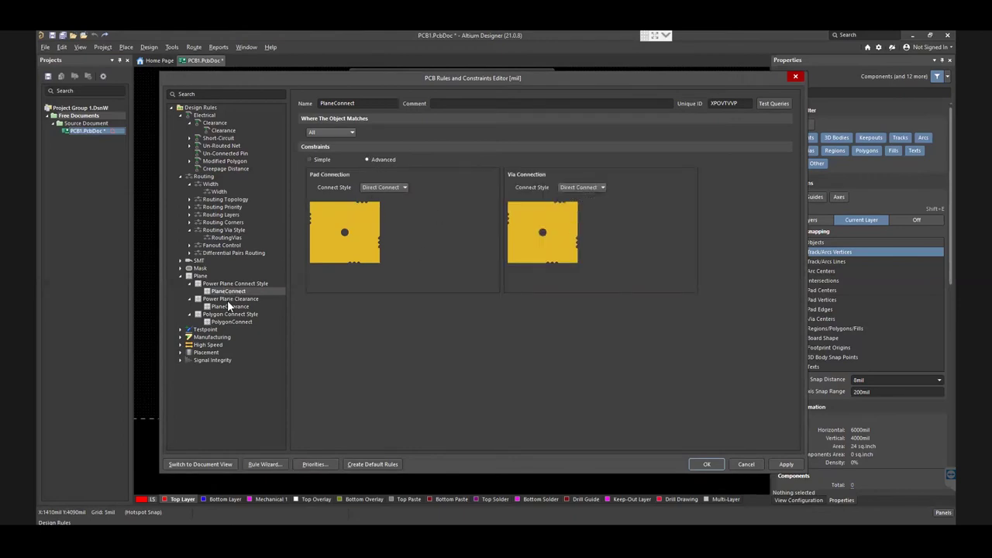
Step: Open the PlaneClearance rule under Power Plane Clearance to view its 20mil clearance
{"action": "left_click", "coordinate": [225, 299]}
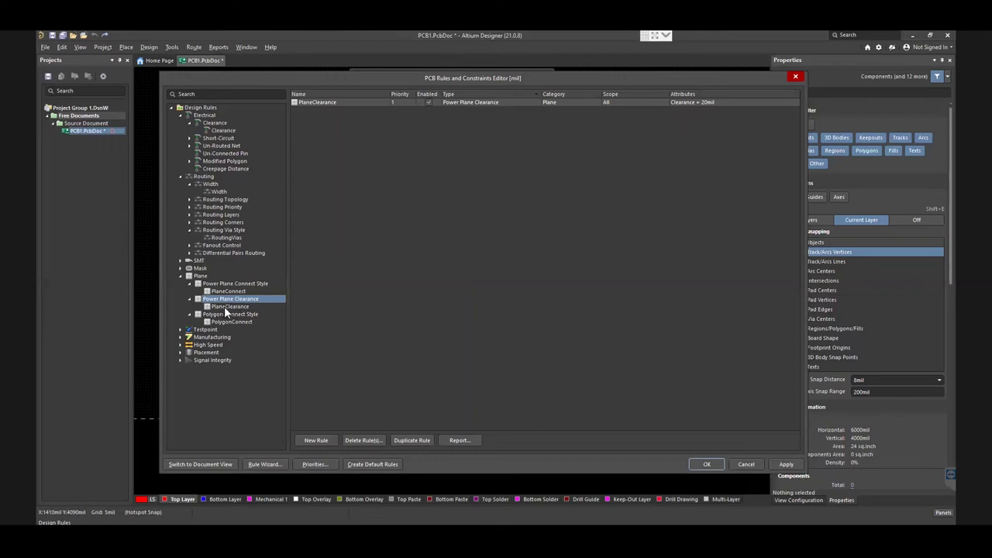
{"action": "left_click", "coordinate": [226, 307]}
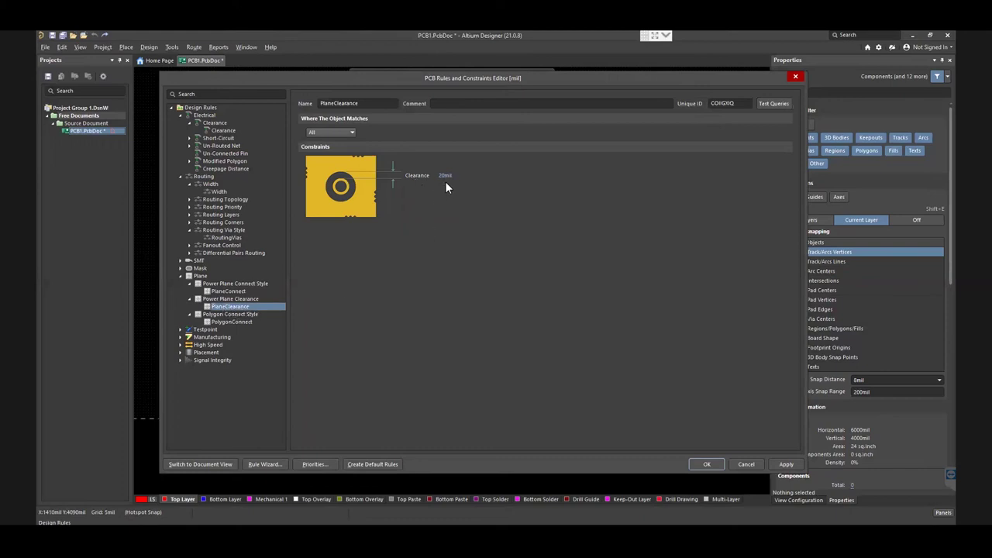
Step: Open PolygonConnect, try No Connect, restore Direct Connect, and glance at the constraints slide
{"action": "left_click", "coordinate": [235, 314]}
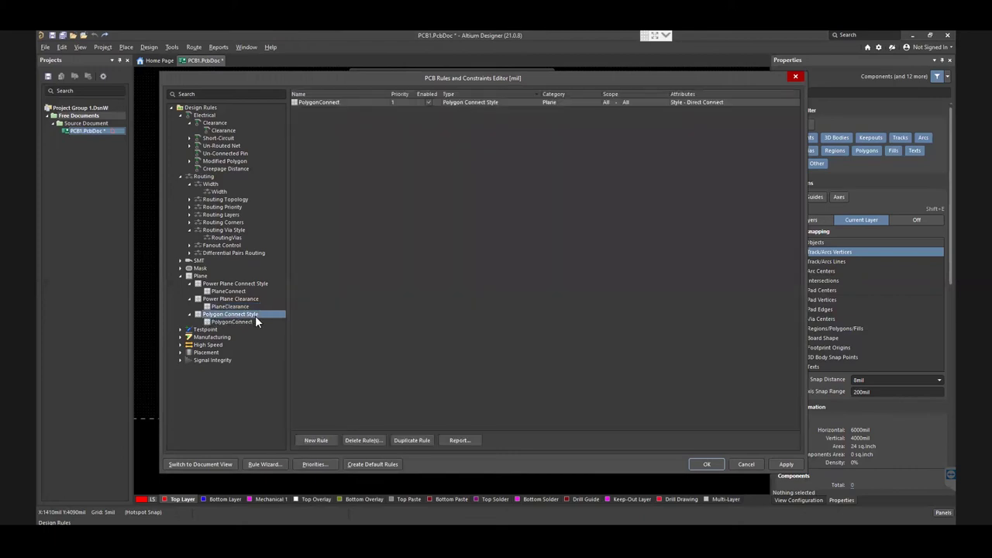
{"action": "left_click", "coordinate": [215, 321]}
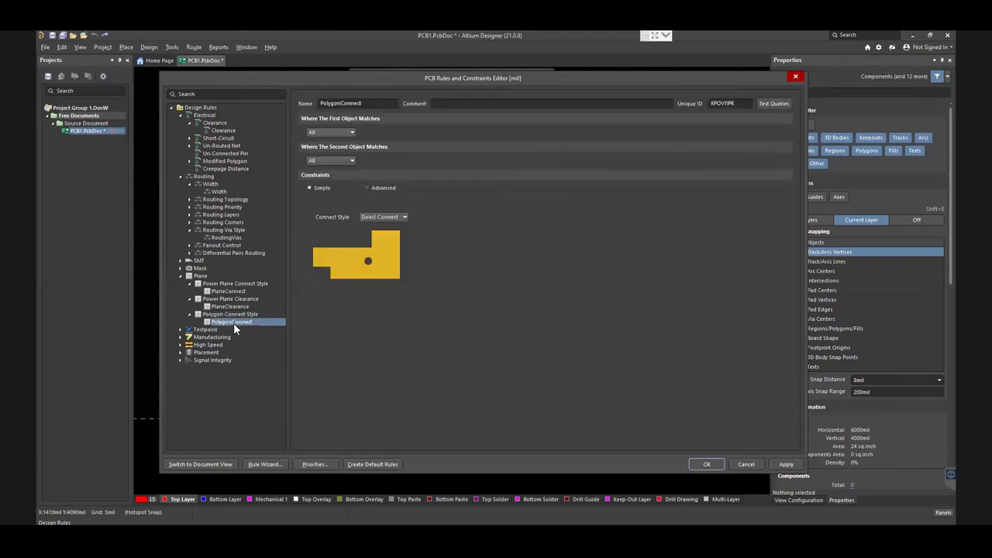
{"action": "left_click", "coordinate": [388, 218]}
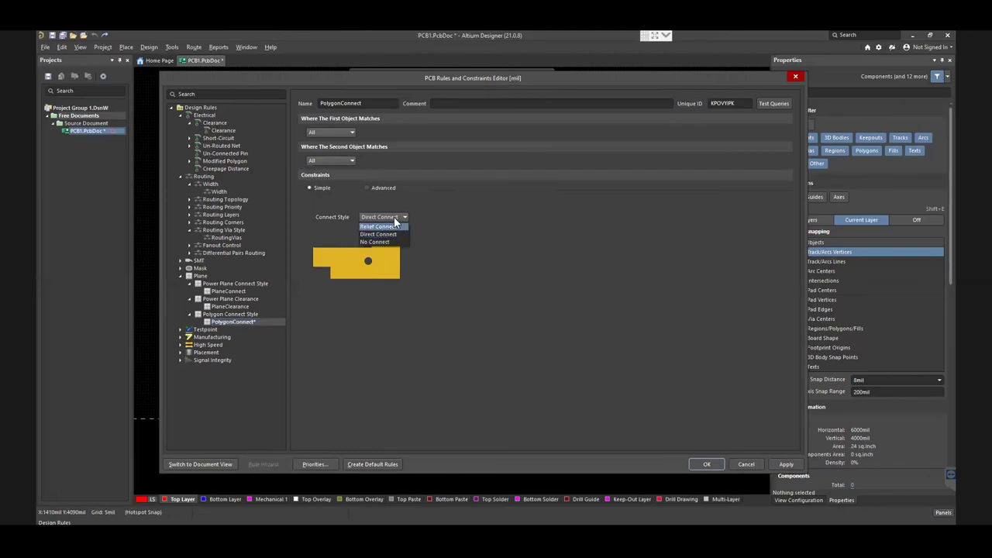
{"action": "left_click", "coordinate": [407, 216]}
{"action": "left_click", "coordinate": [401, 219]}
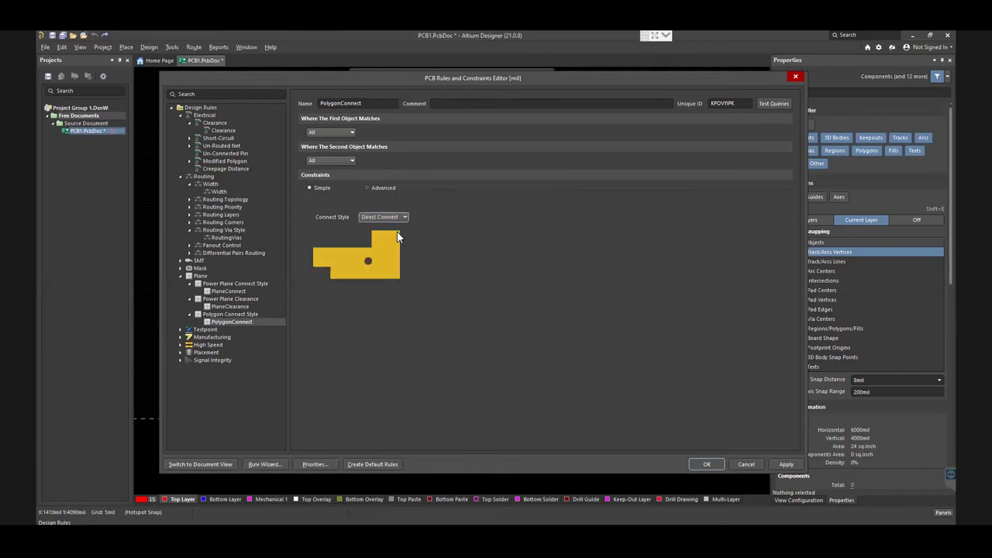
{"action": "left_click", "coordinate": [396, 242]}
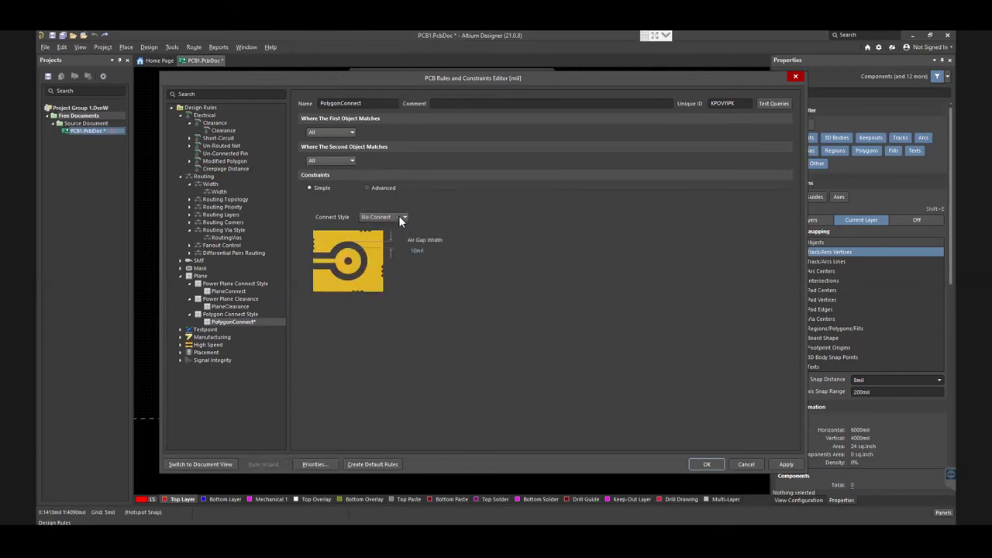
{"action": "left_click", "coordinate": [400, 217]}
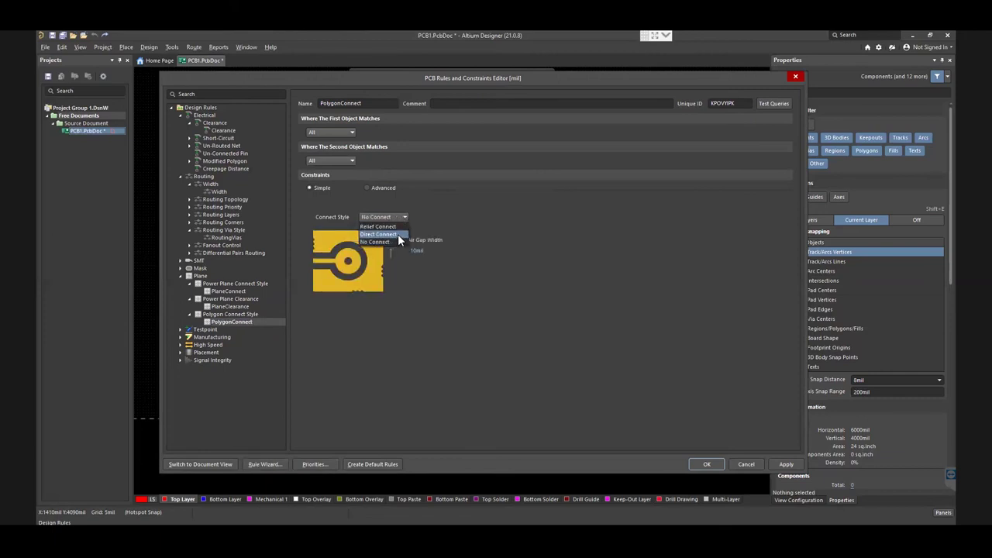
{"action": "left_click", "coordinate": [398, 234]}
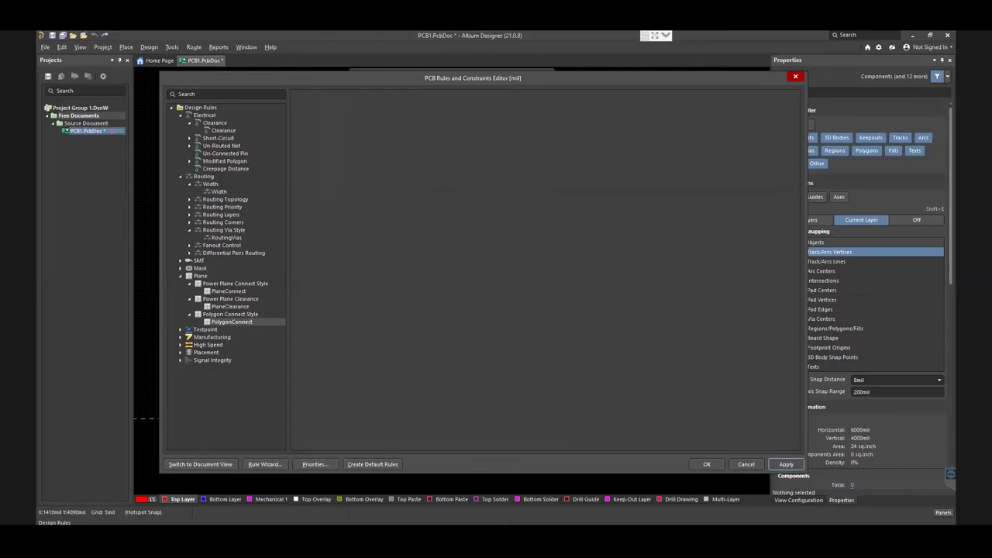
{"action": "left_click", "coordinate": [354, 488]}
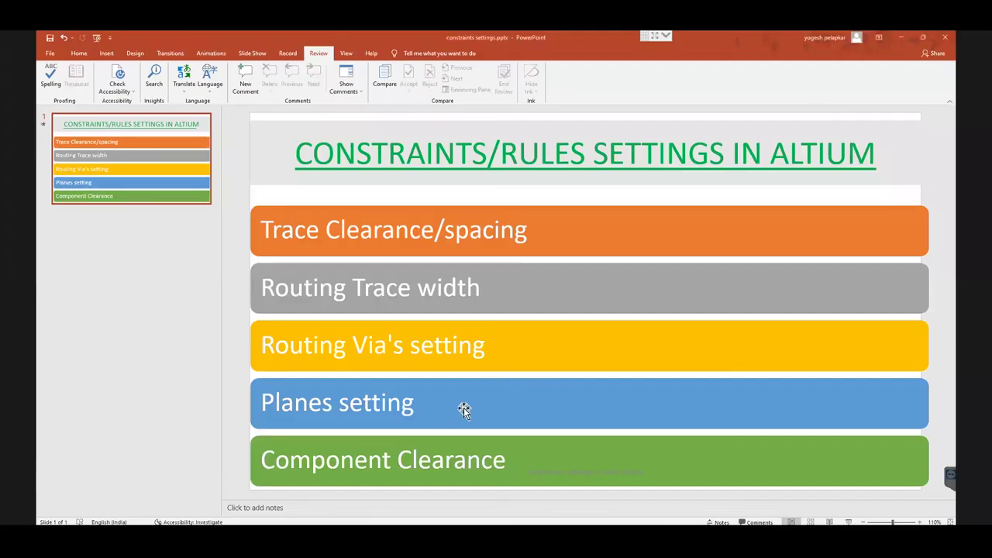
{"action": "left_click", "coordinate": [349, 478]}
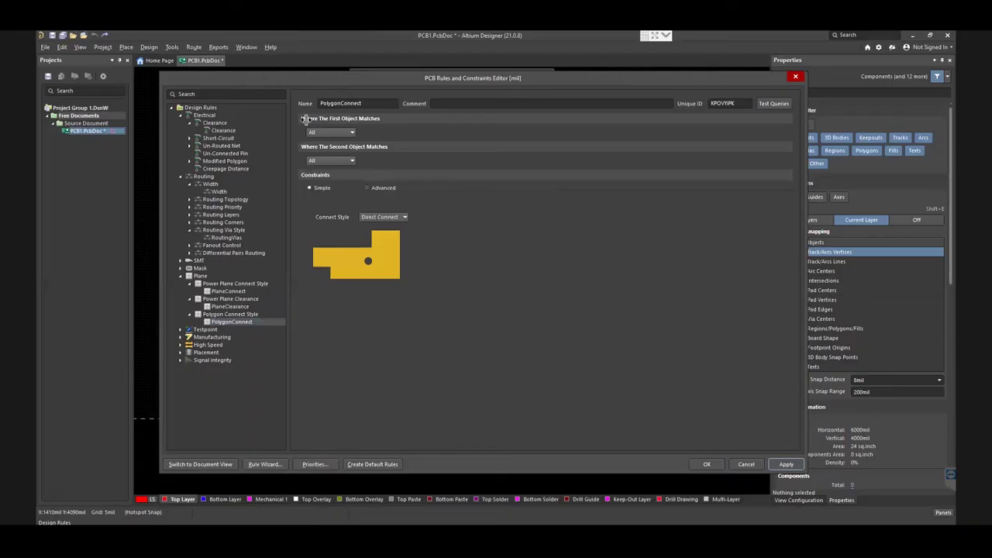
Step: Expand Placement and open ComponentClearance, showing 10mil vertical and horizontal clearances
{"action": "left_click", "coordinate": [180, 353]}
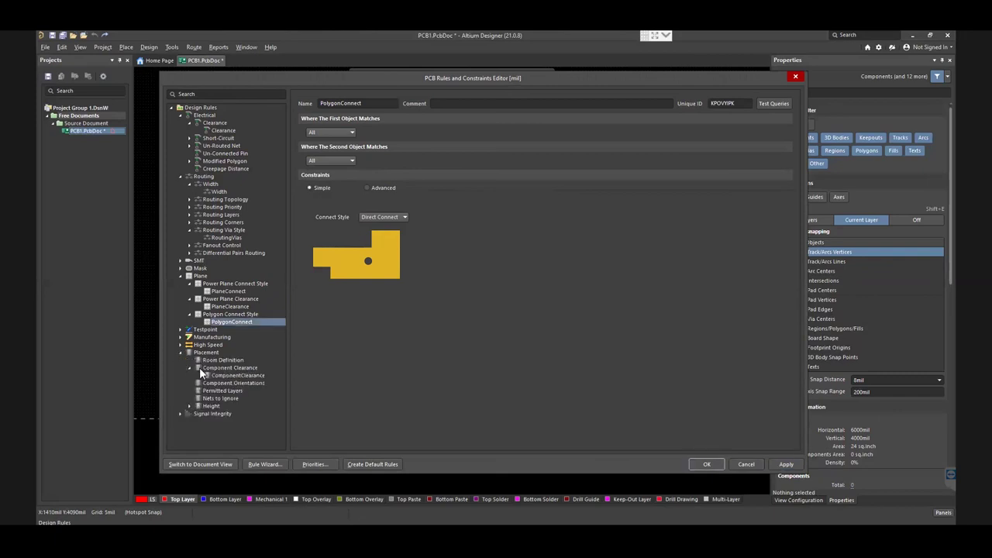
{"action": "left_click", "coordinate": [199, 367]}
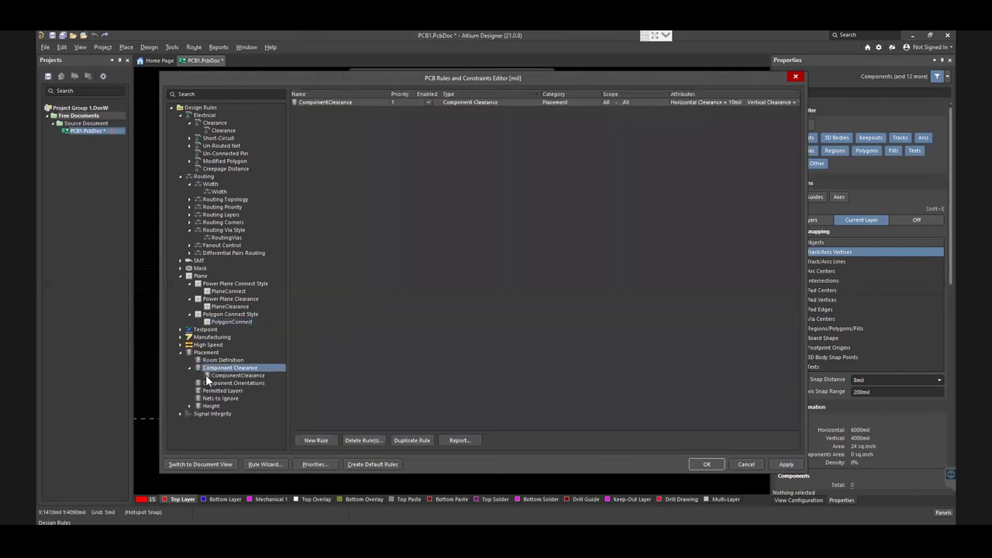
{"action": "left_click", "coordinate": [206, 376]}
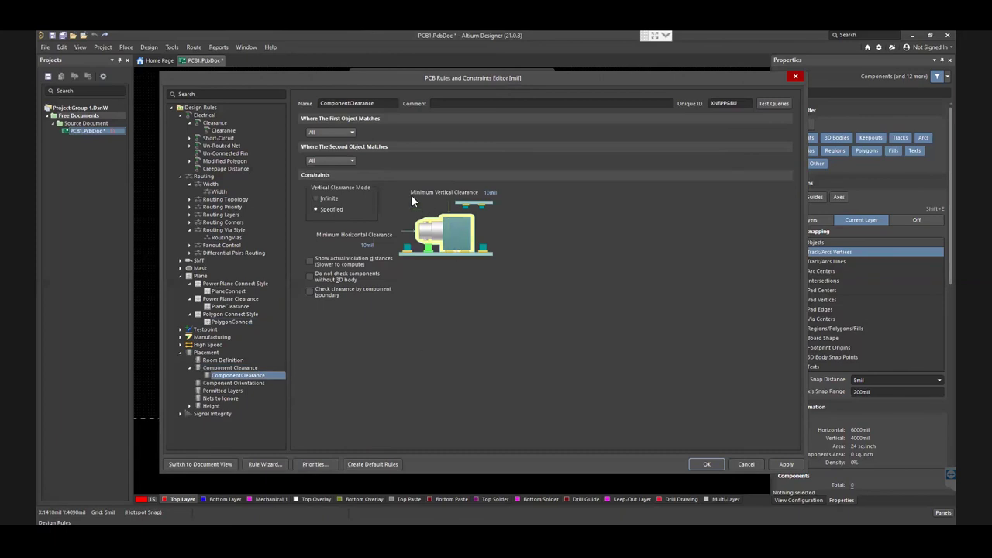